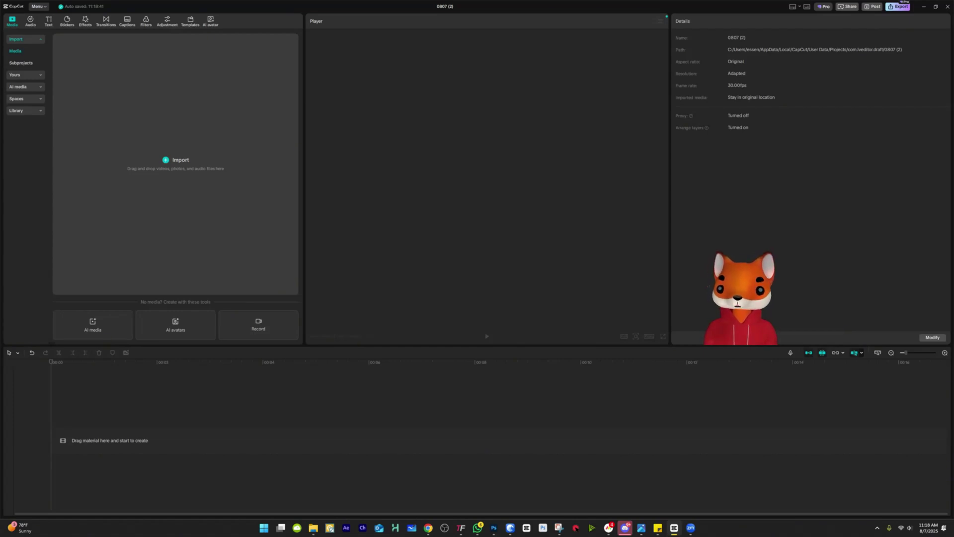
- Import the talking-head video, place it on the timeline and play it back
drag(953, 239, 231, 167)
drag(74, 71, 101, 437)
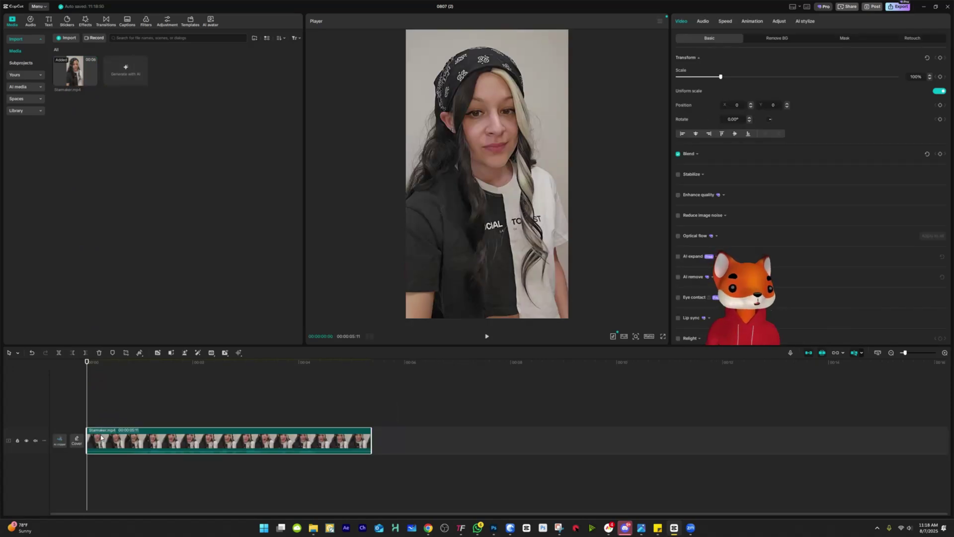
click(486, 336)
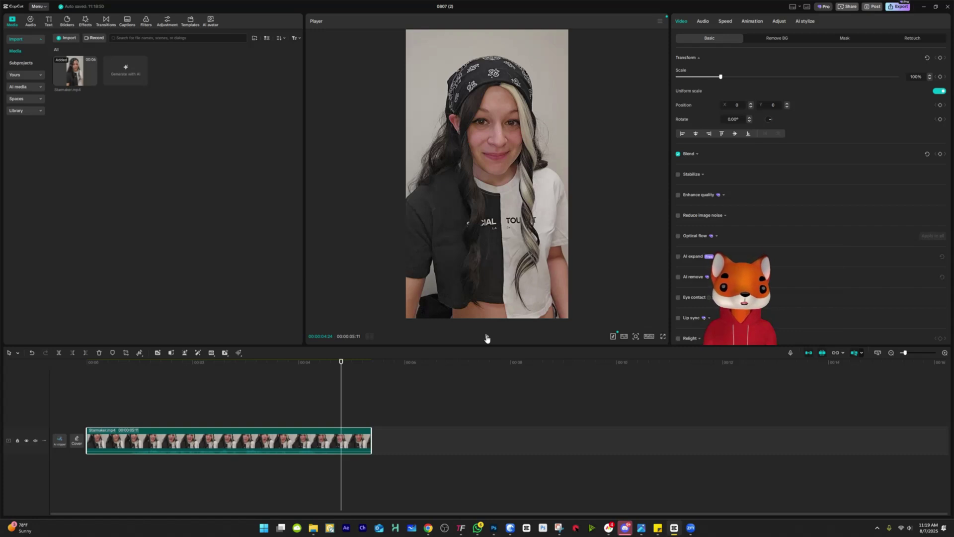
- Cut the clip before 00:00:00:23 and after about 03:24, then return the playhead to the start
click(131, 371)
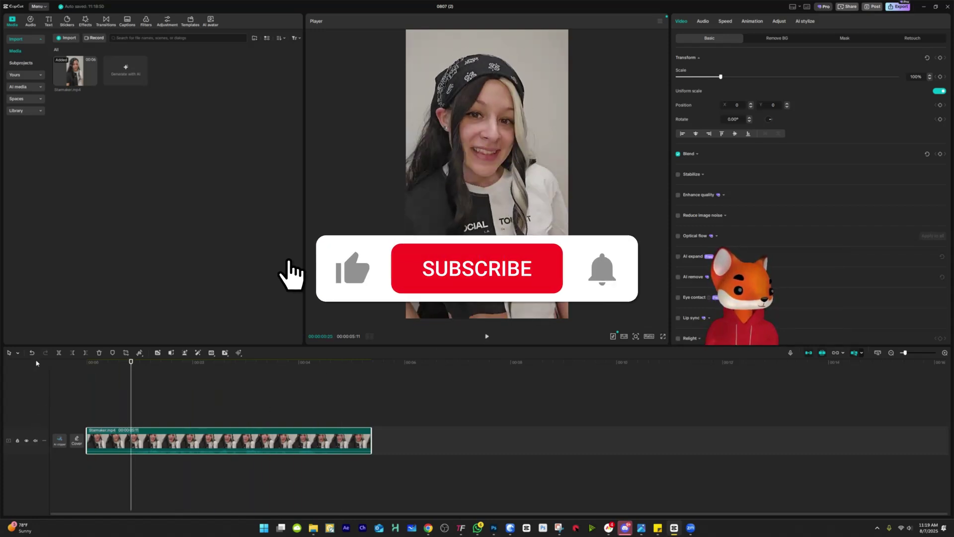
click(72, 353)
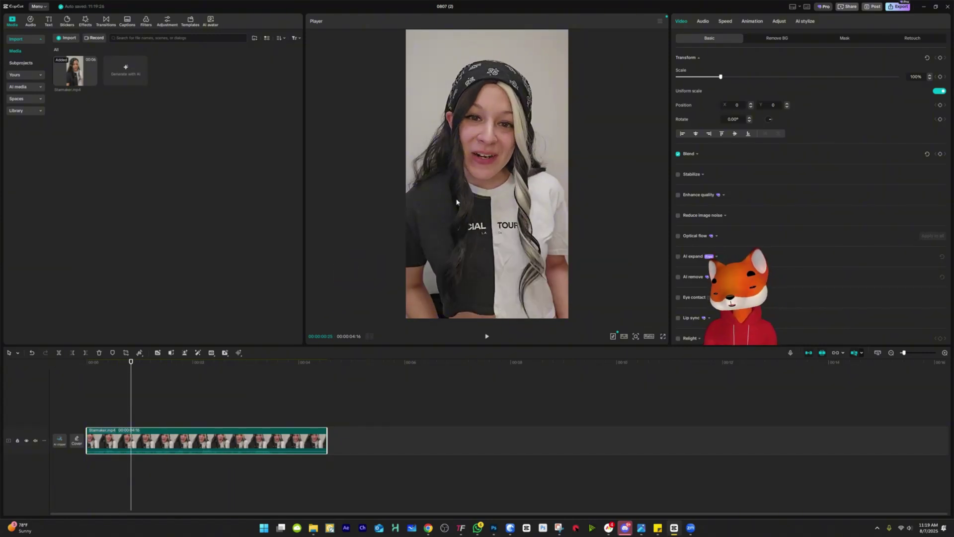
drag(267, 368, 289, 368)
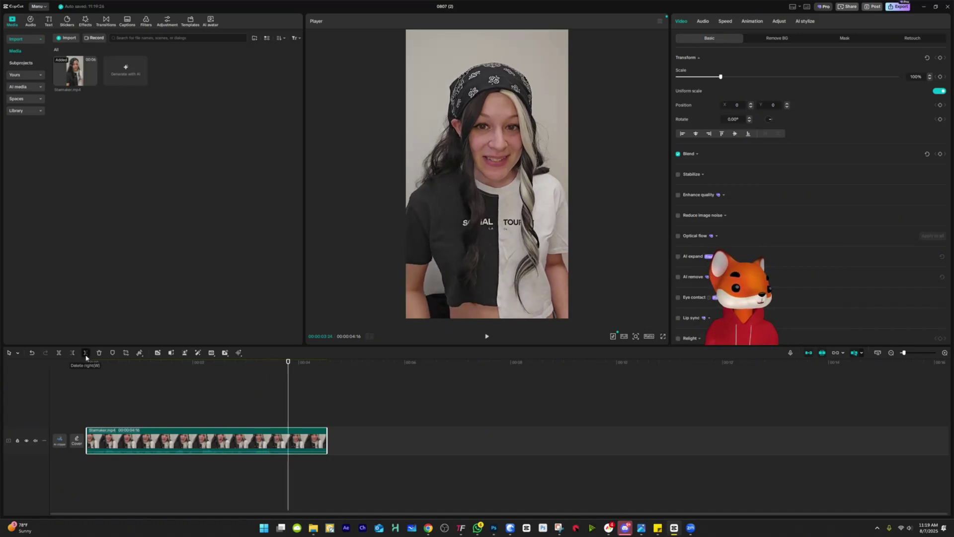
click(85, 353)
drag(129, 365, 265, 366)
click(88, 366)
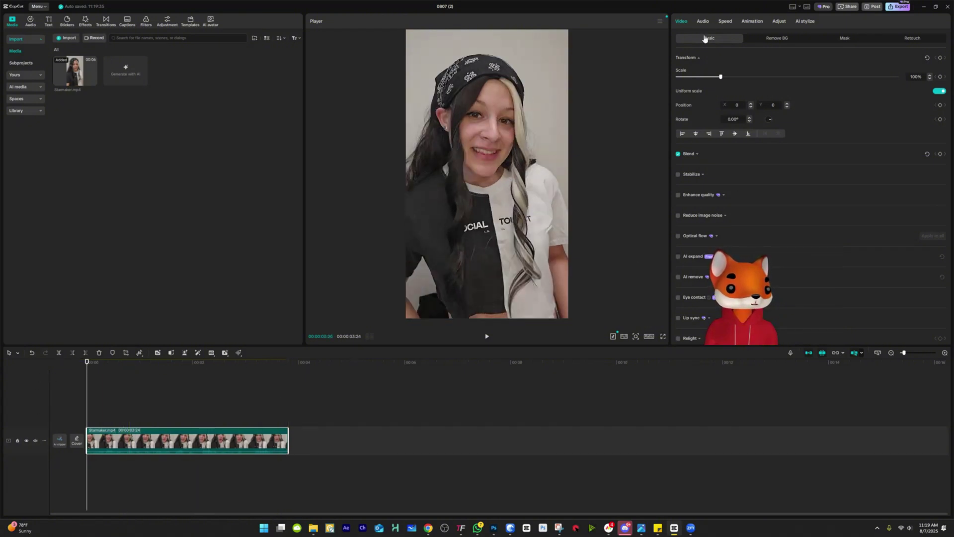
- Enable Lip sync in the Video Basic panel and switch it to the Add audio tab
scroll(703, 215, down, 5)
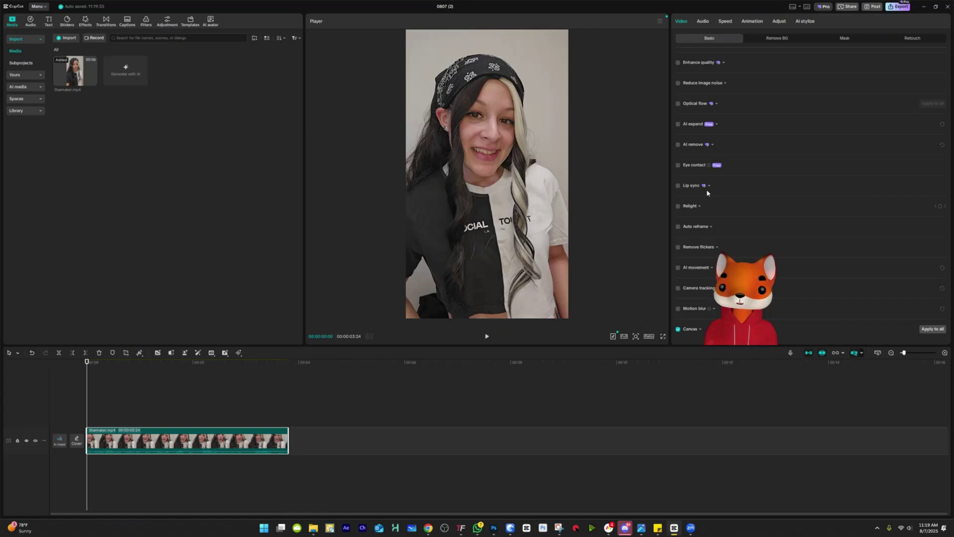
click(678, 185)
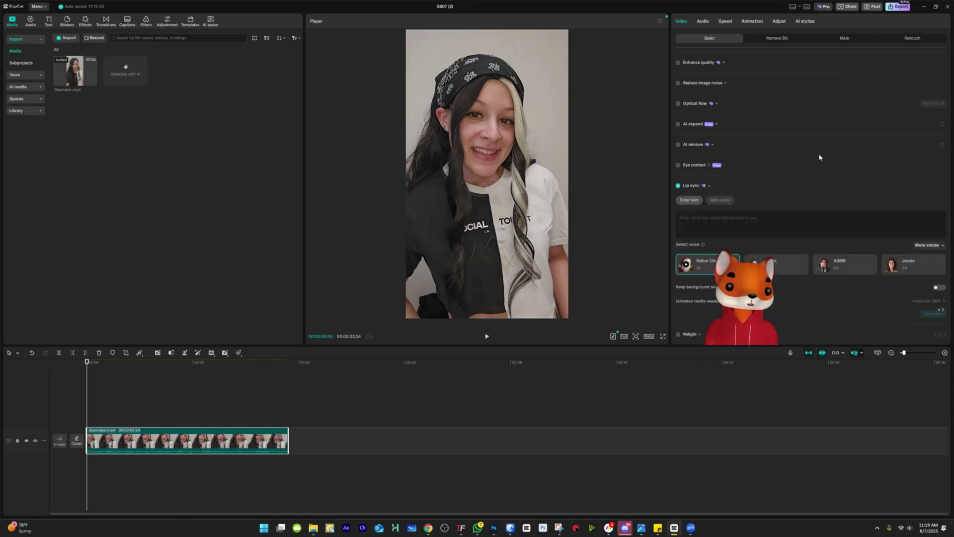
scroll(811, 159, down, 1)
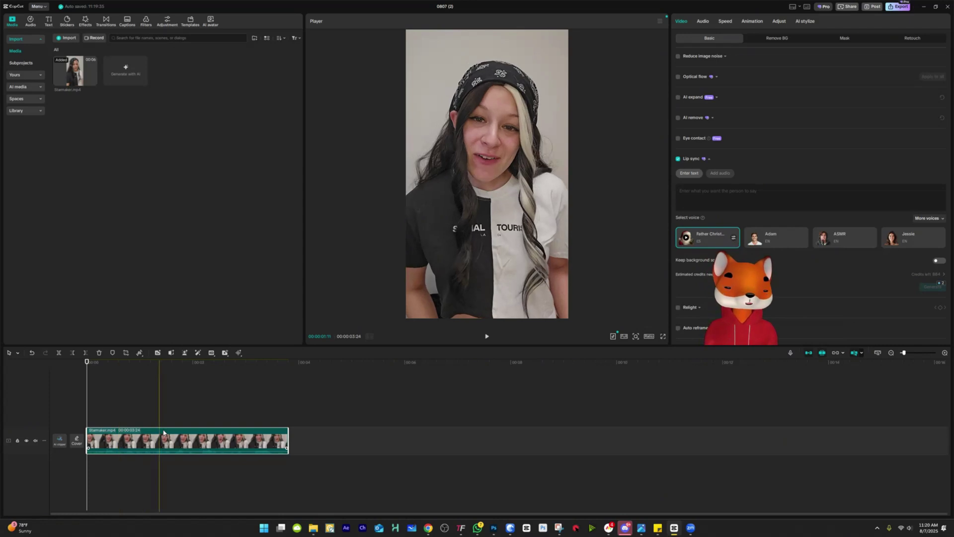
scroll(890, 241, down, 4)
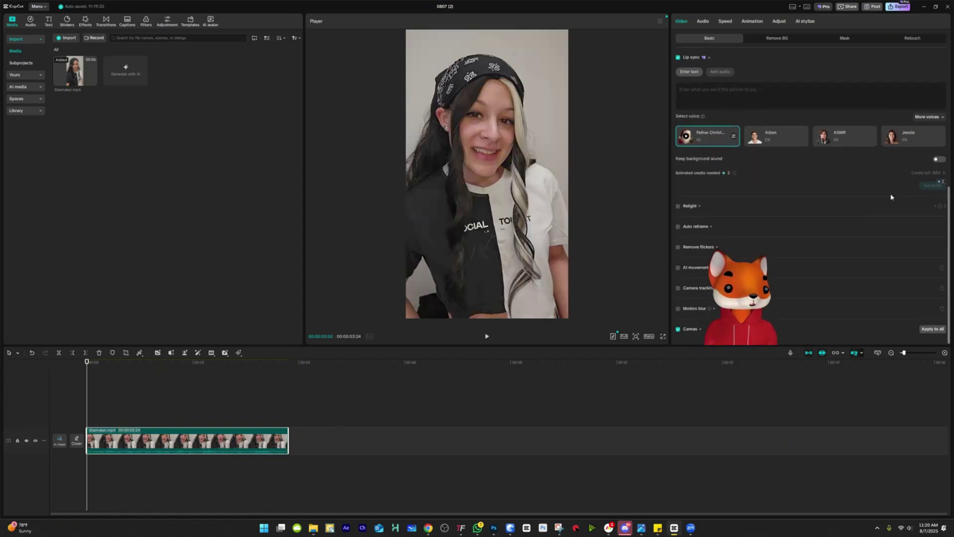
scroll(804, 186, up, 1)
scroll(799, 190, up, 3)
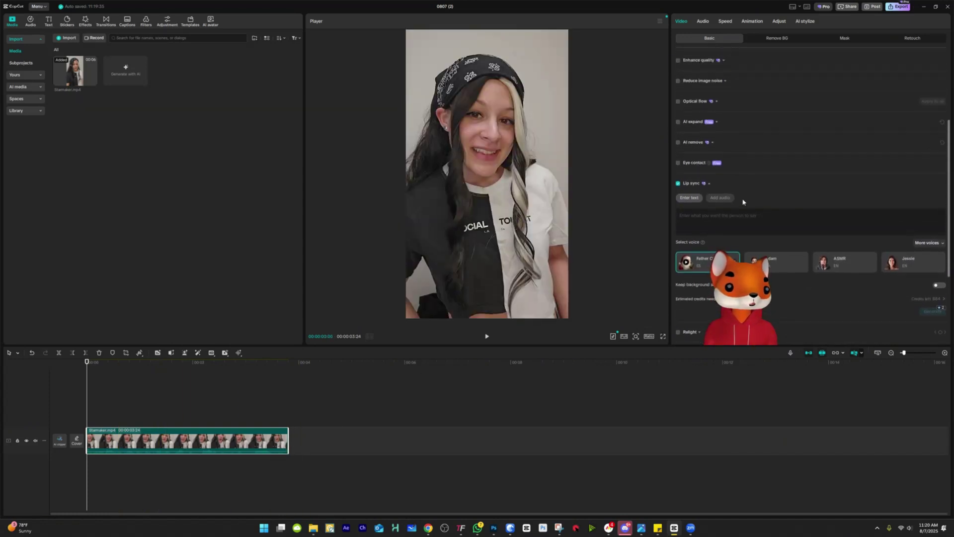
click(700, 214)
scroll(700, 215, down, 1)
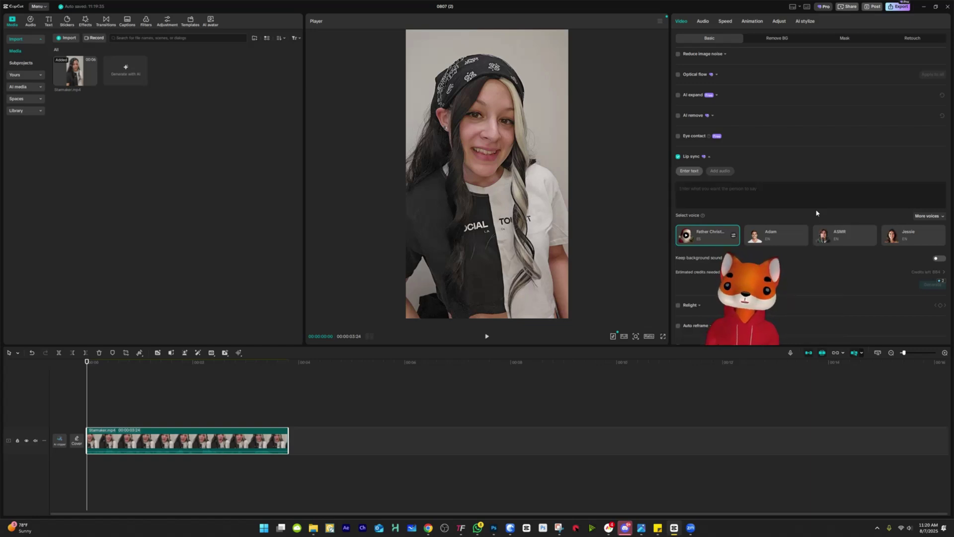
click(721, 172)
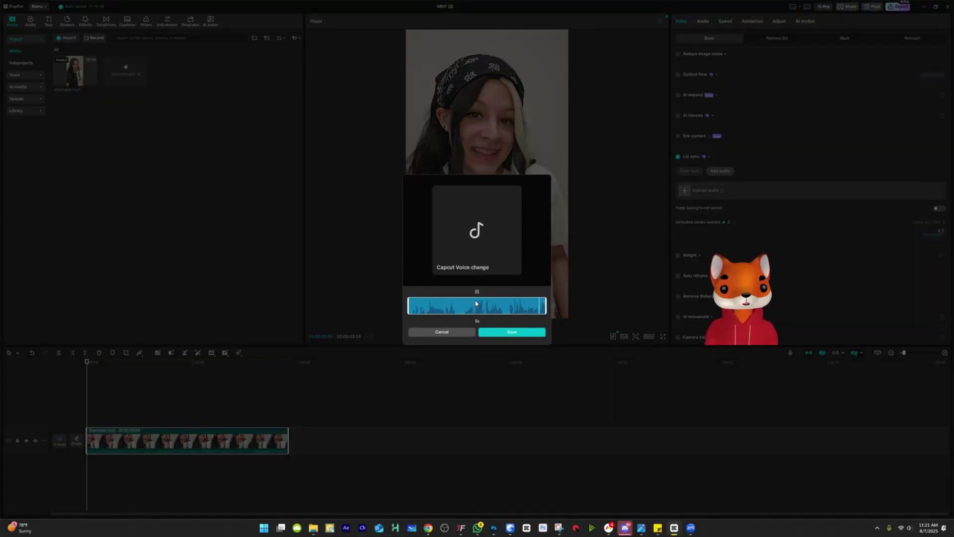
- Save the 'Capcut Voice change' voiceover as the Lip sync audio with background sound off
click(498, 333)
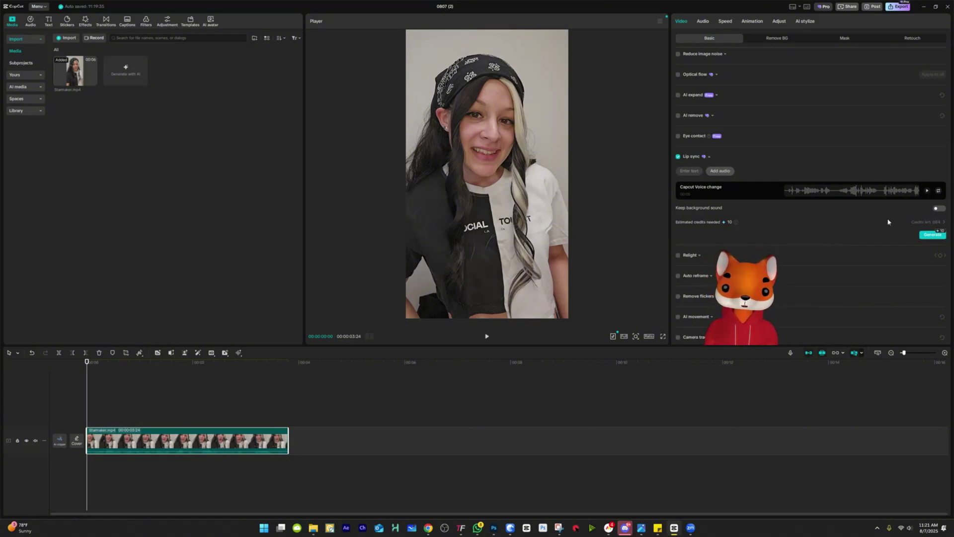
- Generate the lip sync and accept that the shorter video will be reversed and looped
click(928, 235)
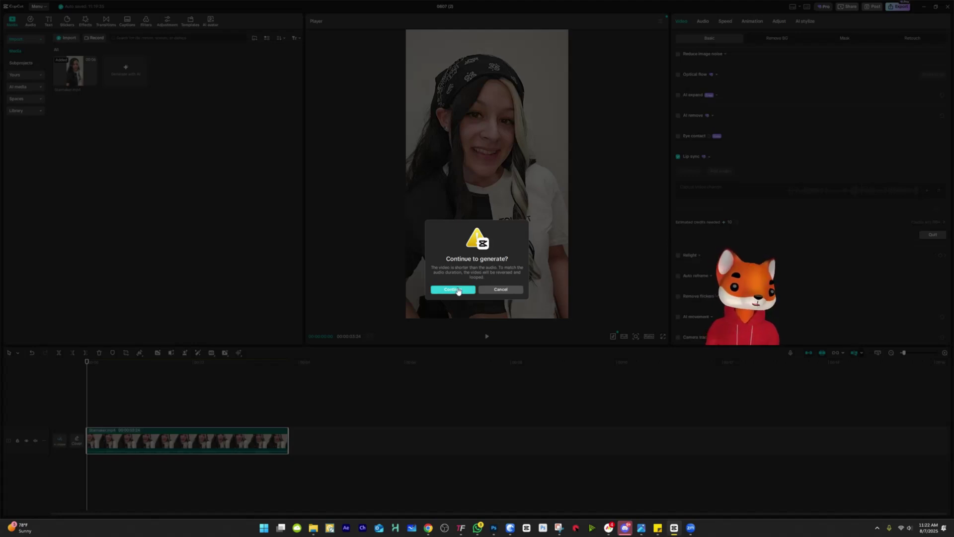
click(458, 291)
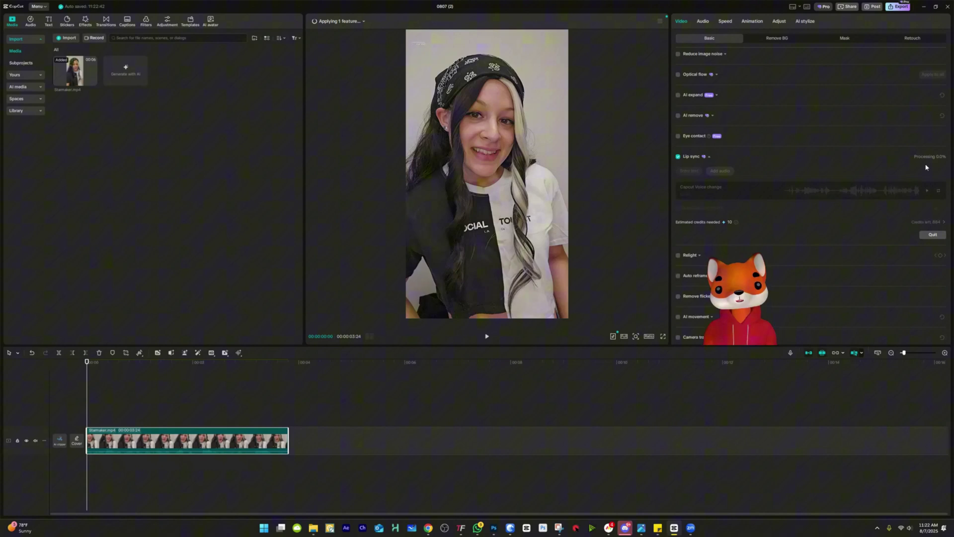
- While lip sync processes, zoom the preview onto the face, then back out to the full frame
click(635, 336)
drag(634, 348, 643, 349)
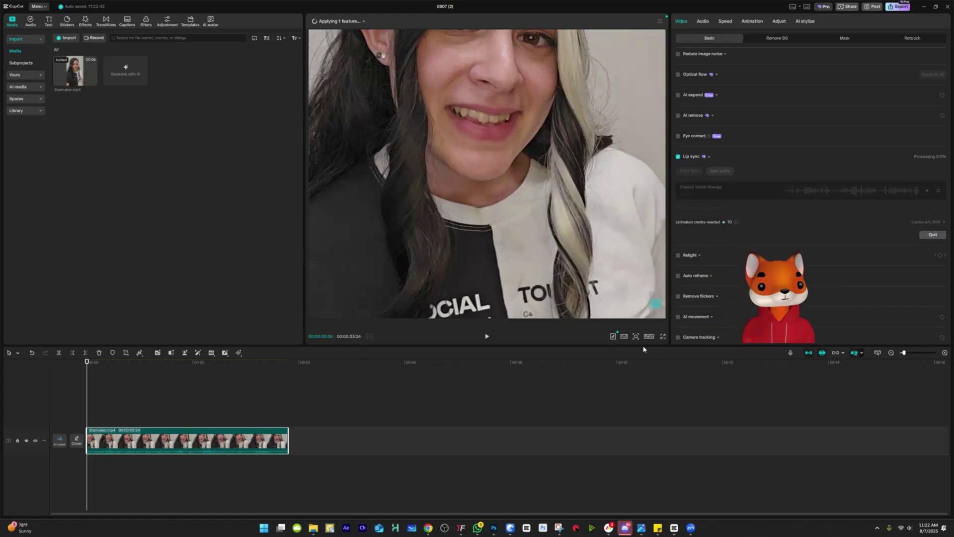
scroll(560, 236, up, 5)
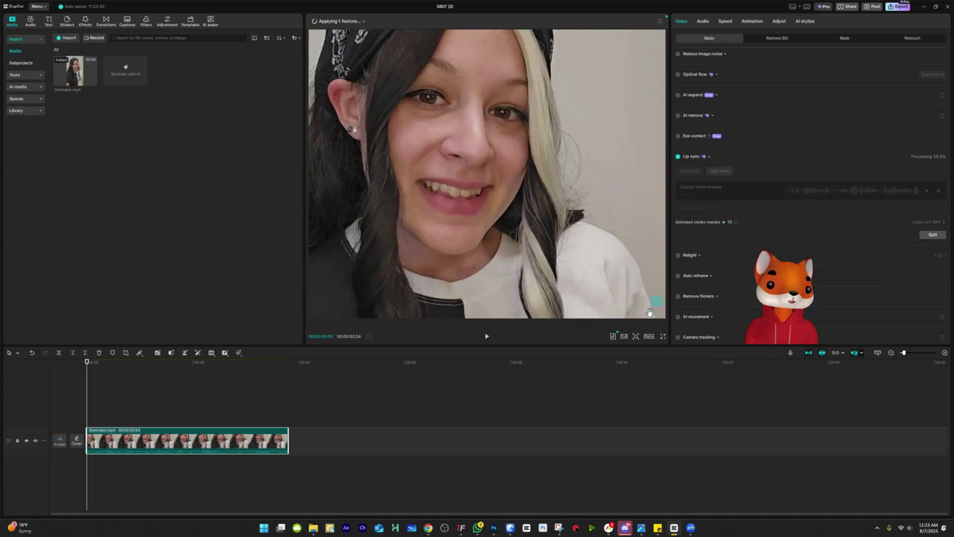
click(635, 336)
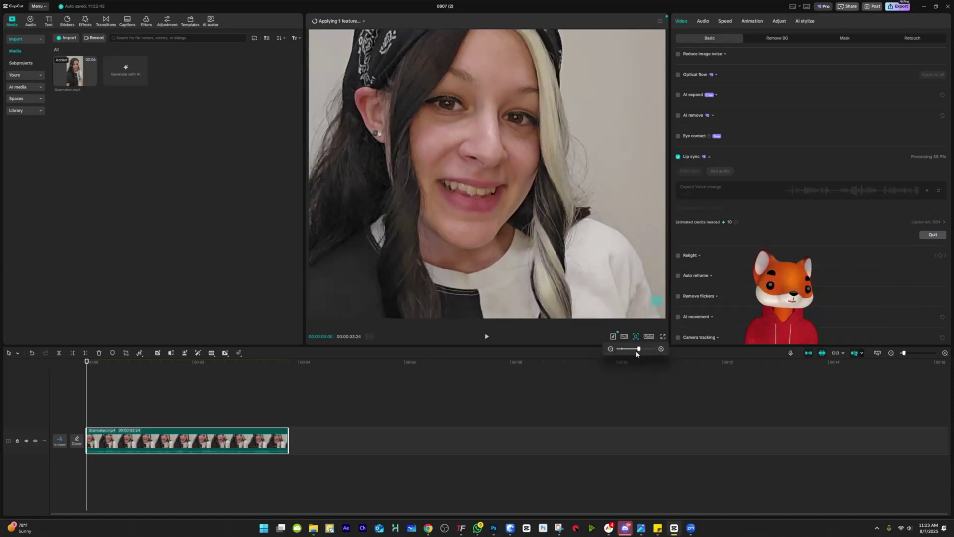
drag(637, 353, 622, 353)
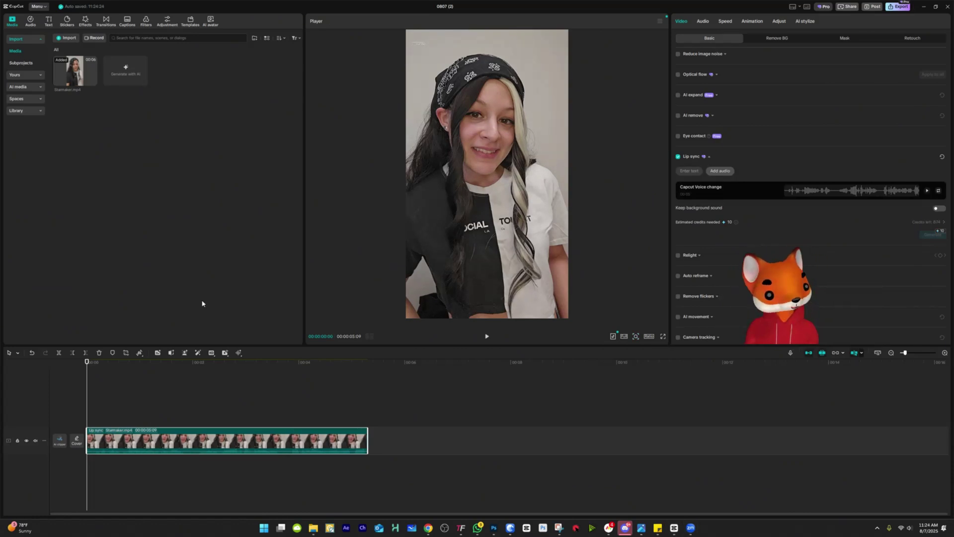
- Review the lip-synced clip and remove a few frames from its start with Delete left
click(486, 336)
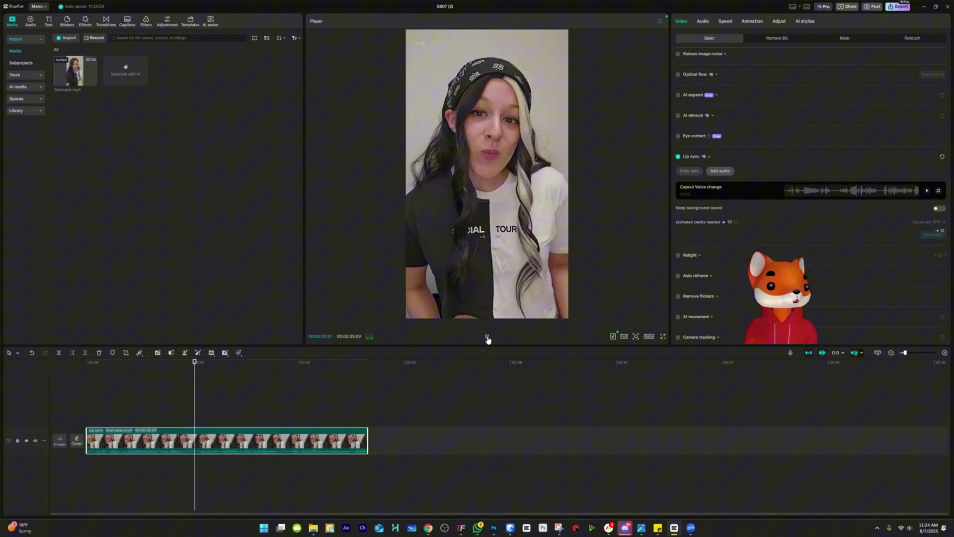
click(487, 337)
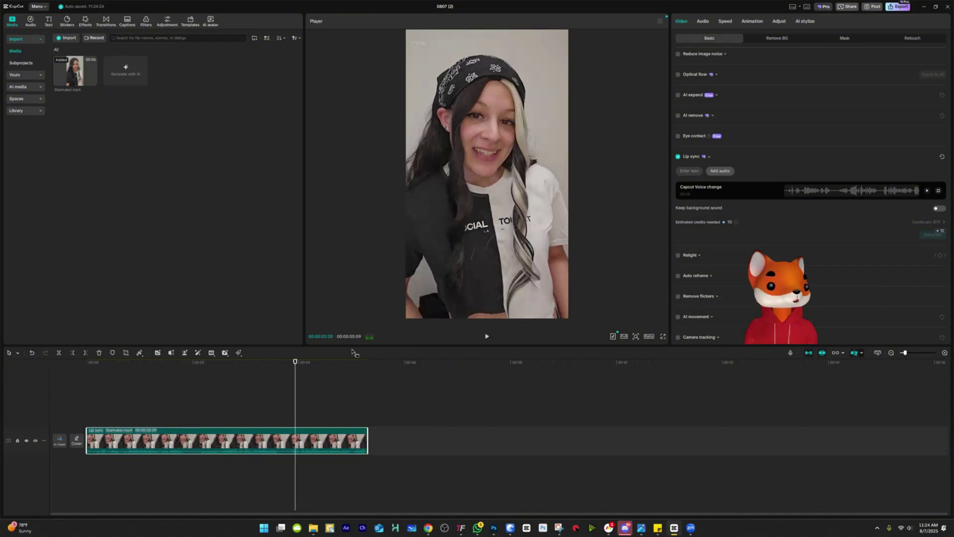
drag(104, 363, 94, 362)
click(72, 353)
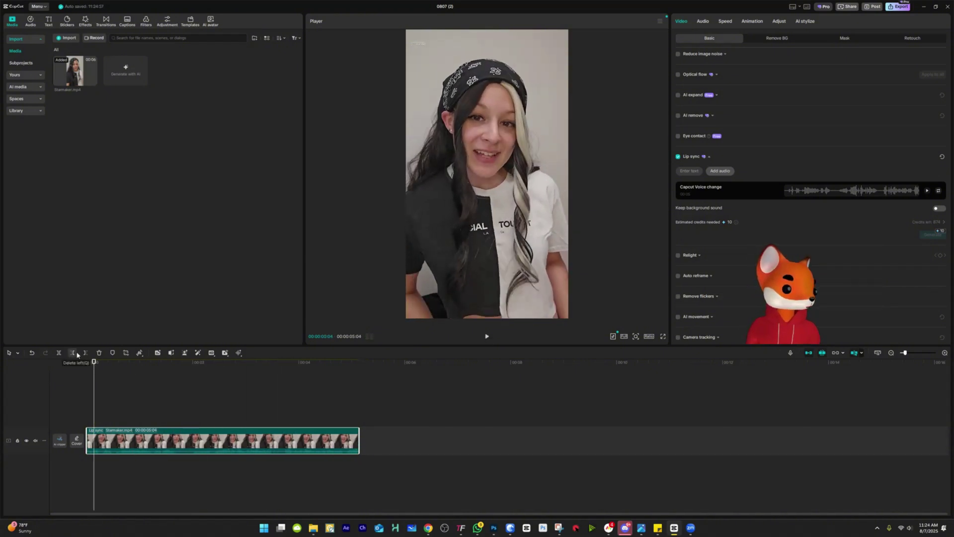
- Replay the trimmed clip and scrub the playhead to the 00:00:03:24 cut point
click(487, 337)
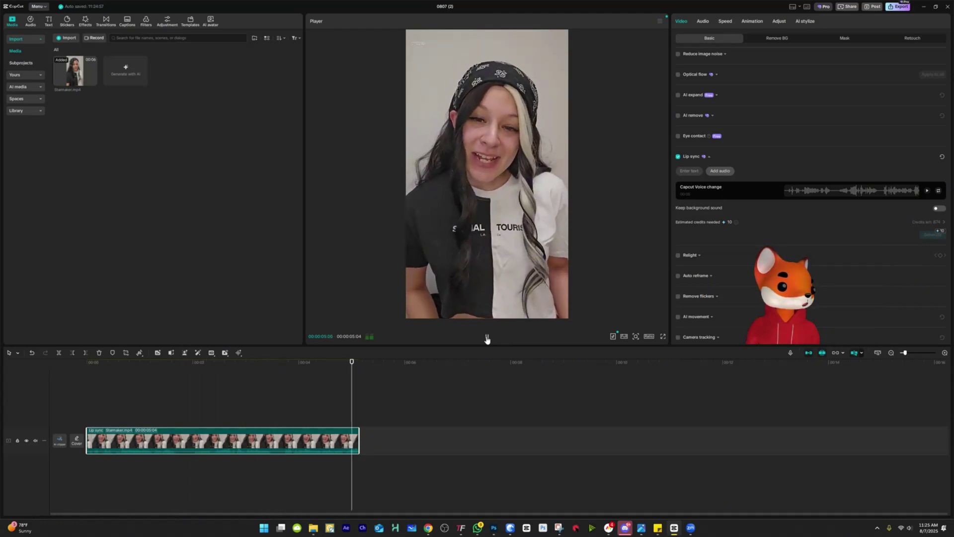
click(486, 338)
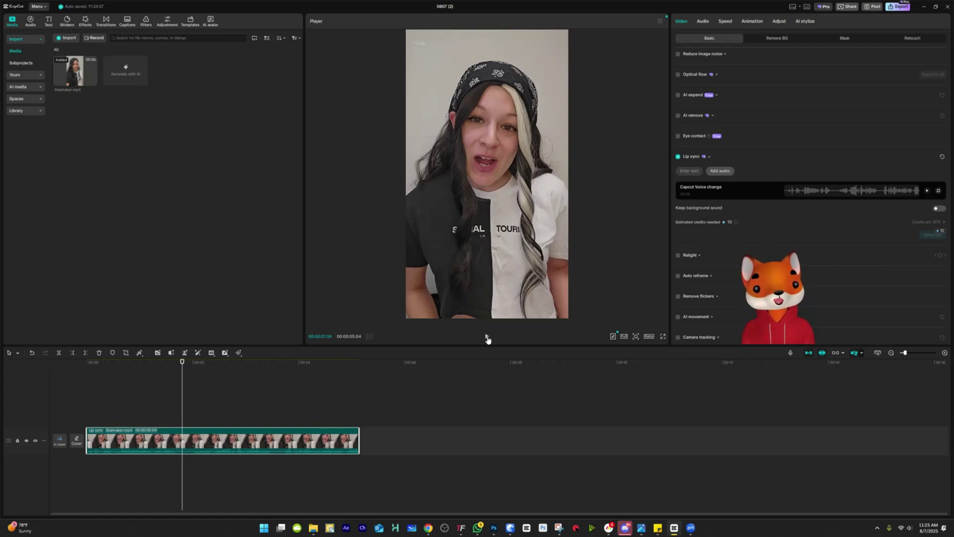
click(92, 369)
drag(92, 369, 287, 365)
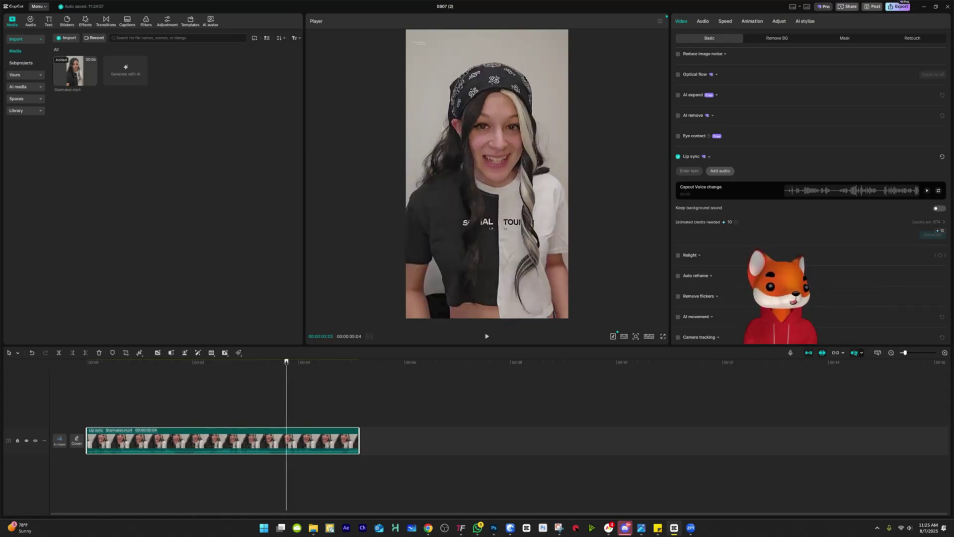
key(Right)
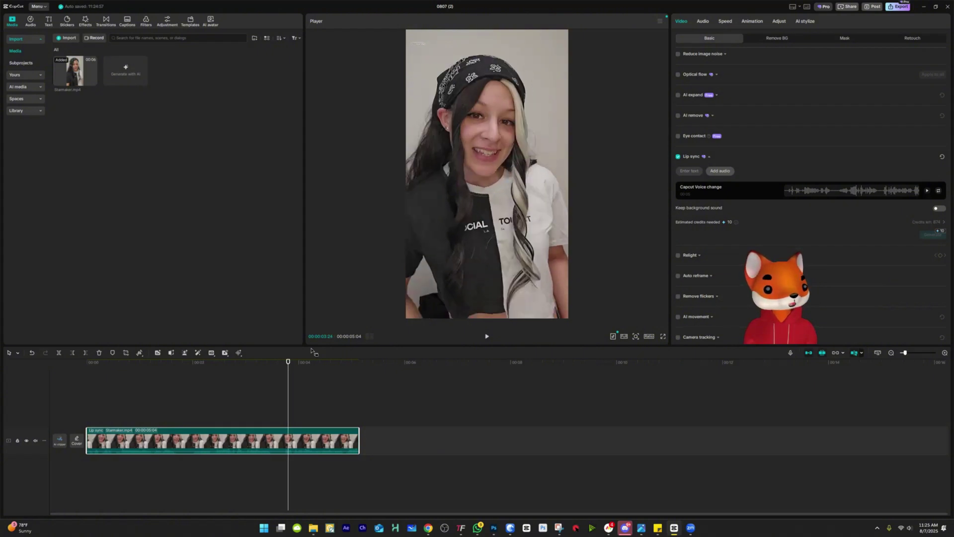
- Split the clip at the playhead and scale the second part to 118%
click(59, 353)
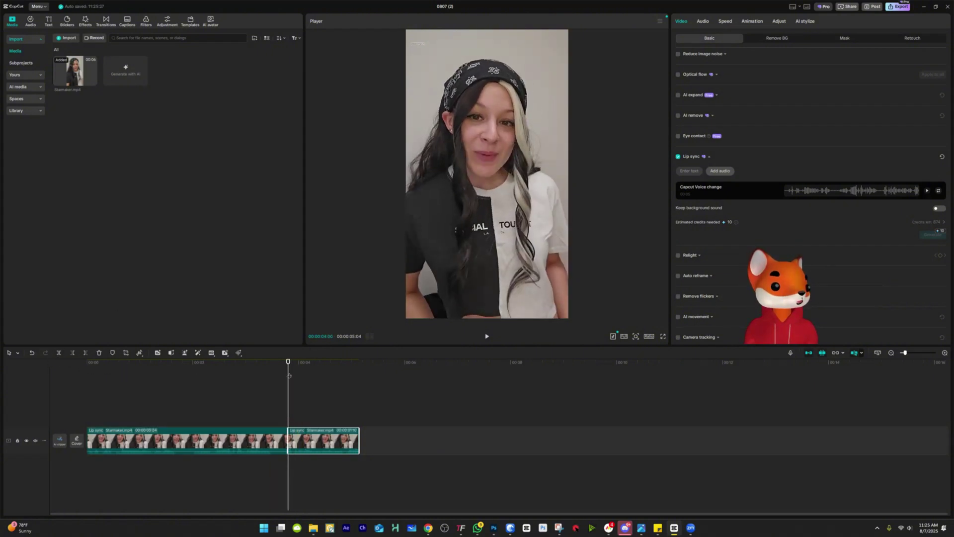
scroll(753, 64, up, 4)
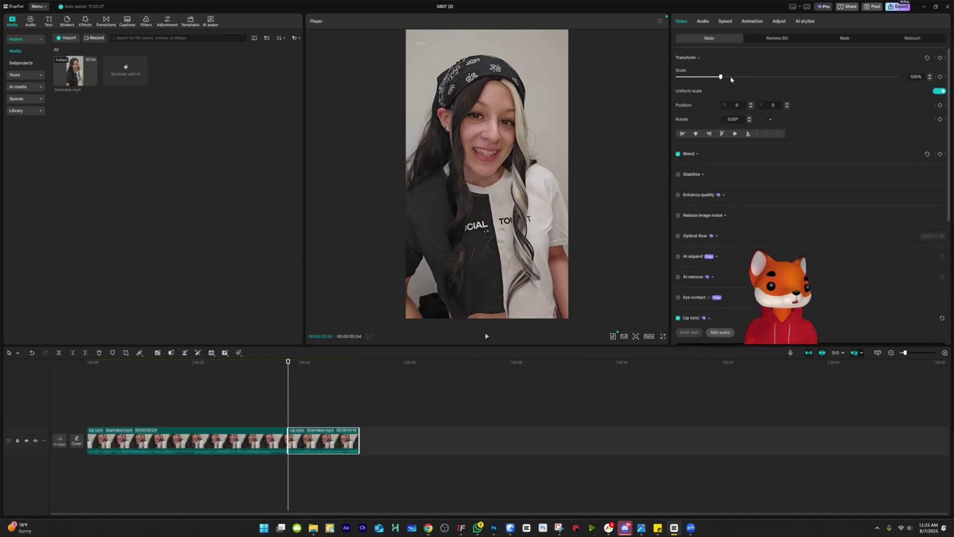
drag(724, 77, 732, 77)
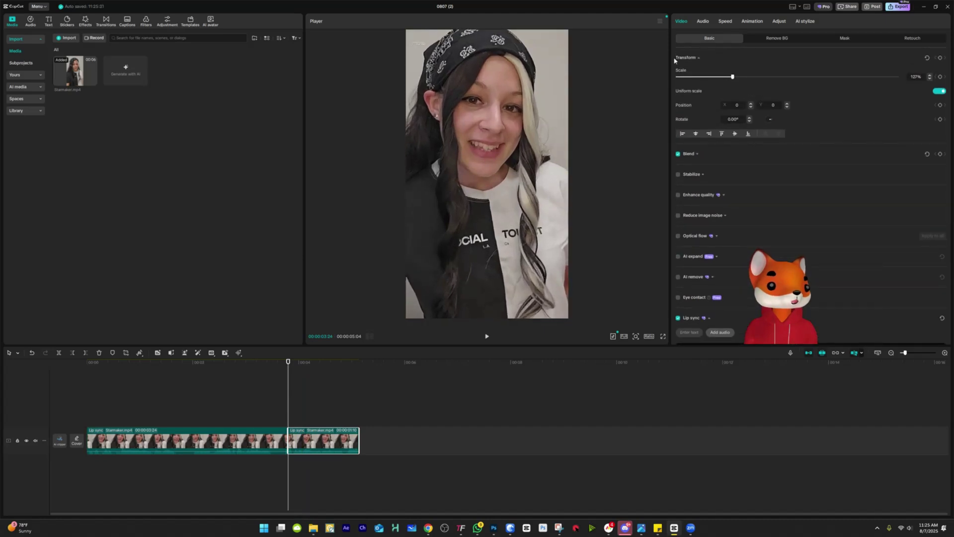
click(728, 77)
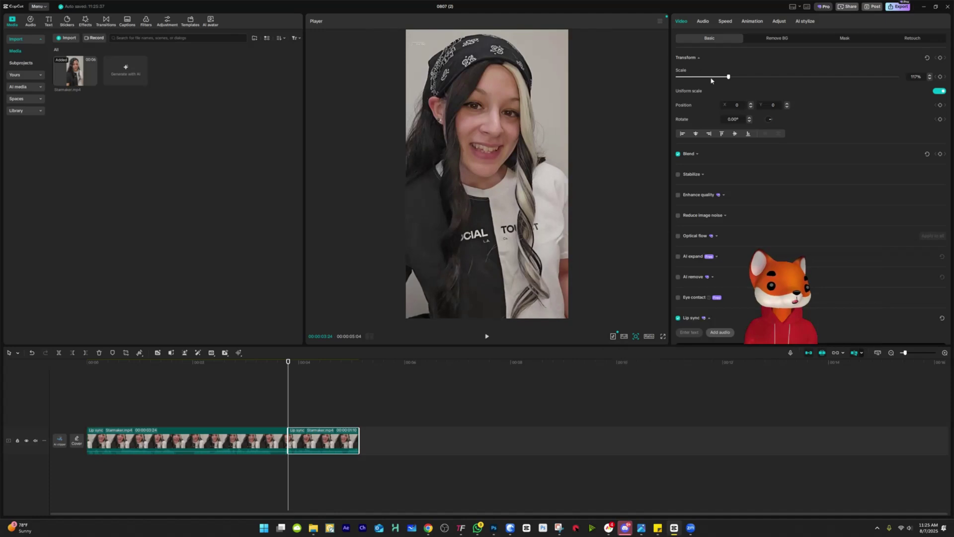
click(708, 78)
drag(714, 79, 728, 77)
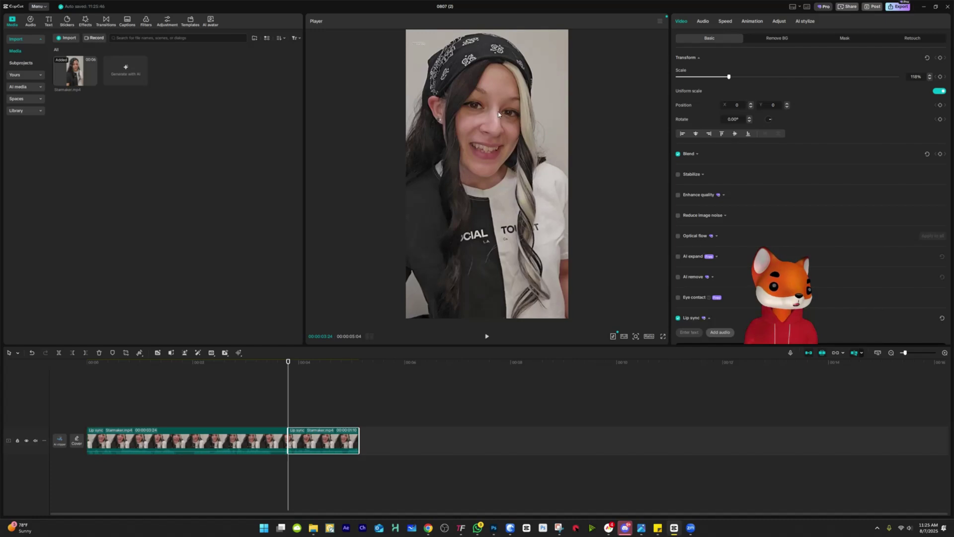
- Play the edited video from the start to review the punch-in
click(265, 437)
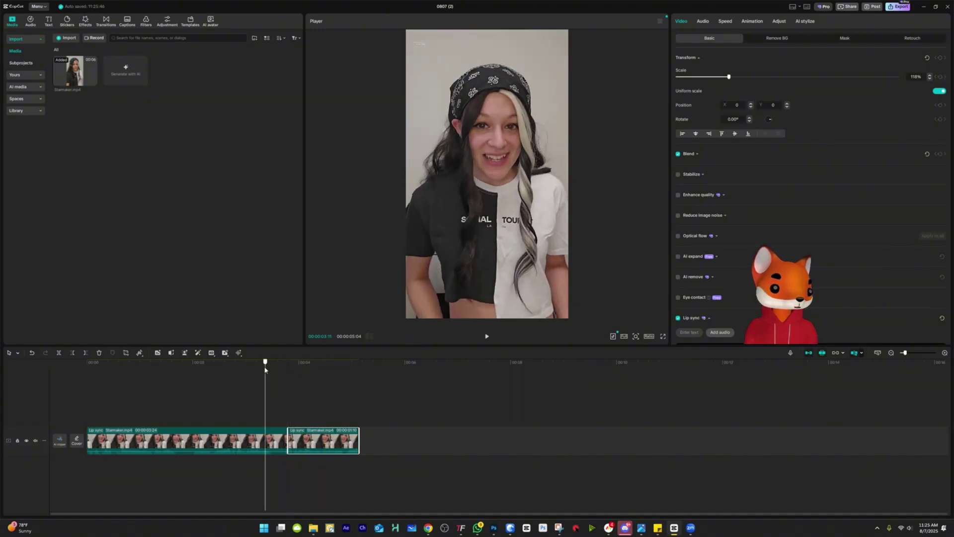
click(244, 432)
click(107, 361)
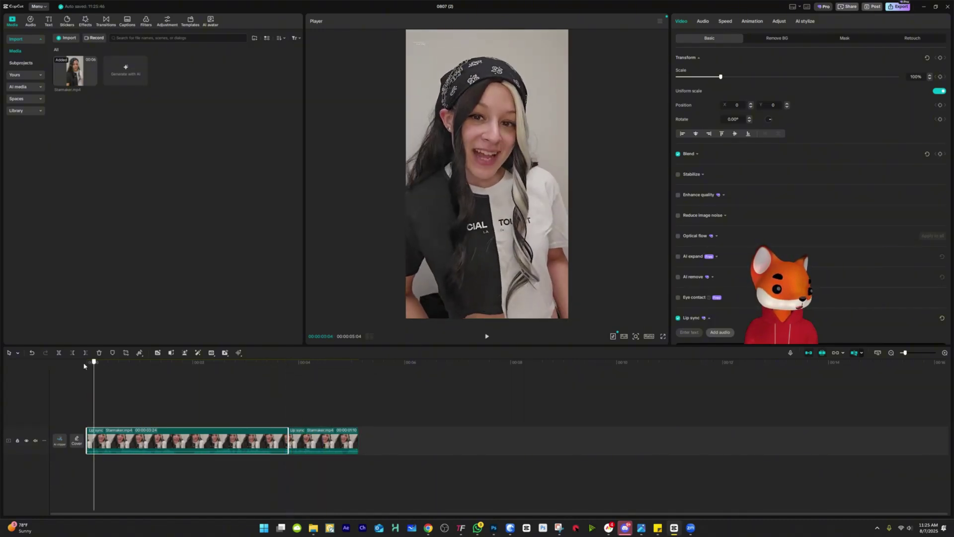
click(487, 336)
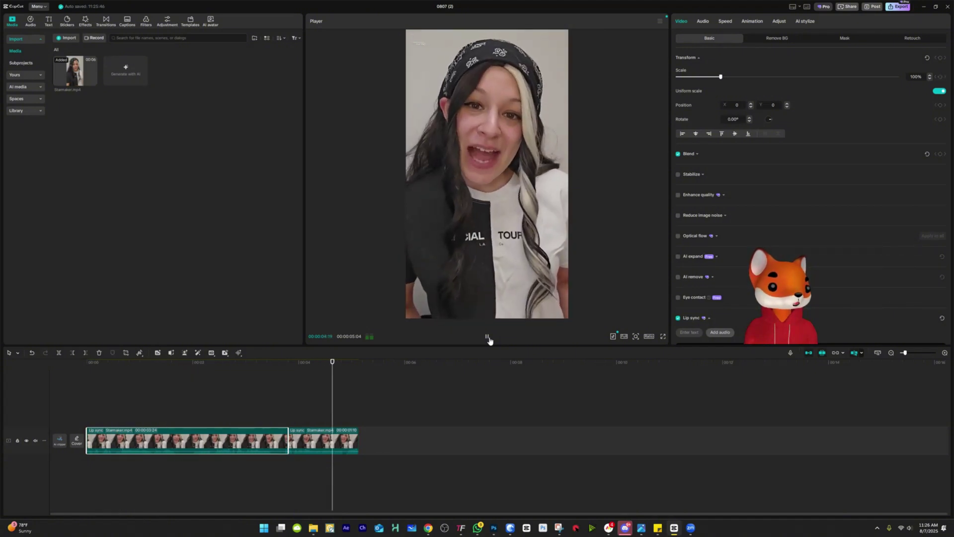
click(488, 337)
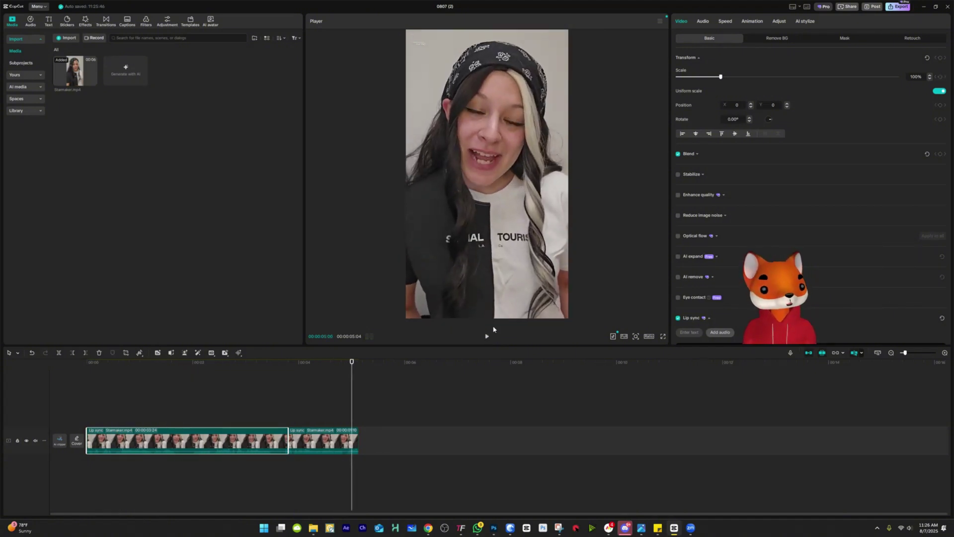